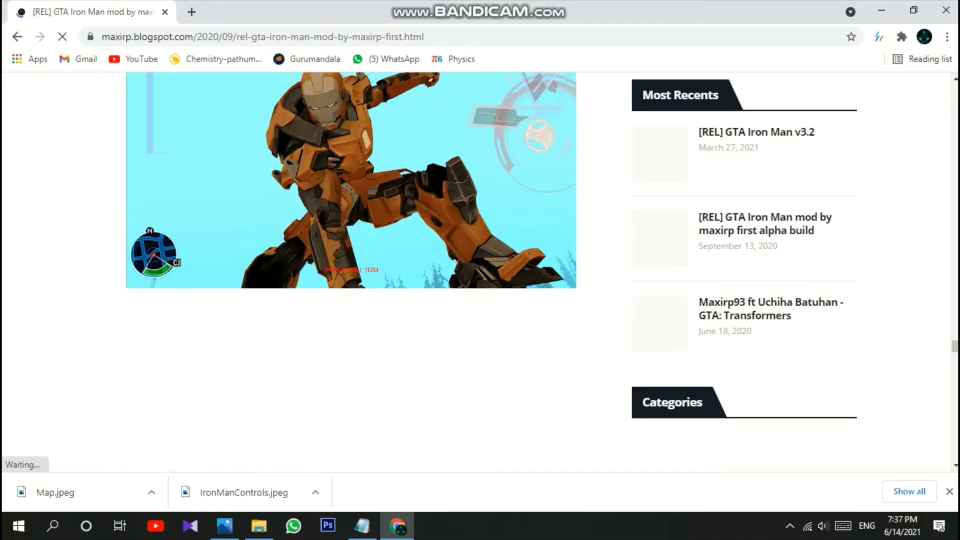
- Open the GTAForums topic for the original GTA Iron Man mod from the blog post
scroll(350, 270, down, 5)
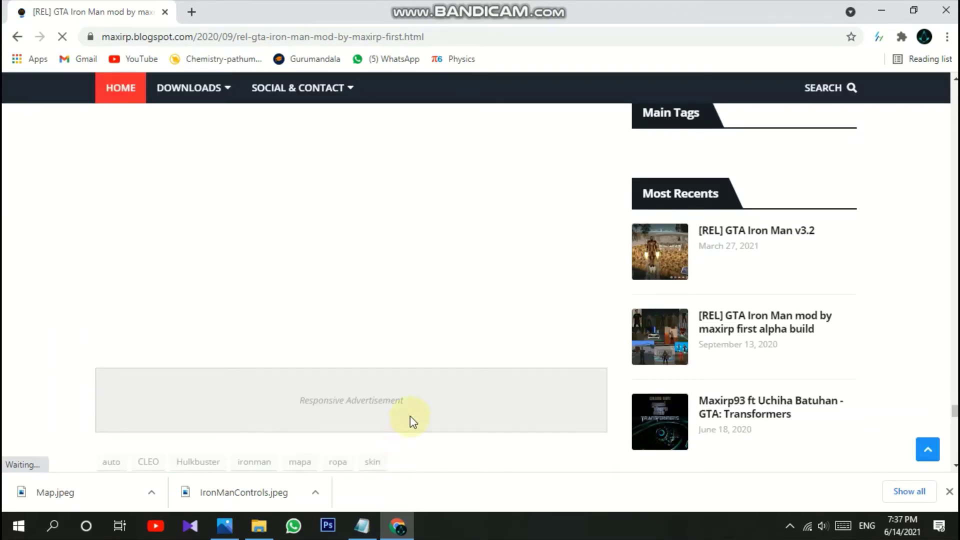
scroll(413, 408, up, 10)
click(376, 410)
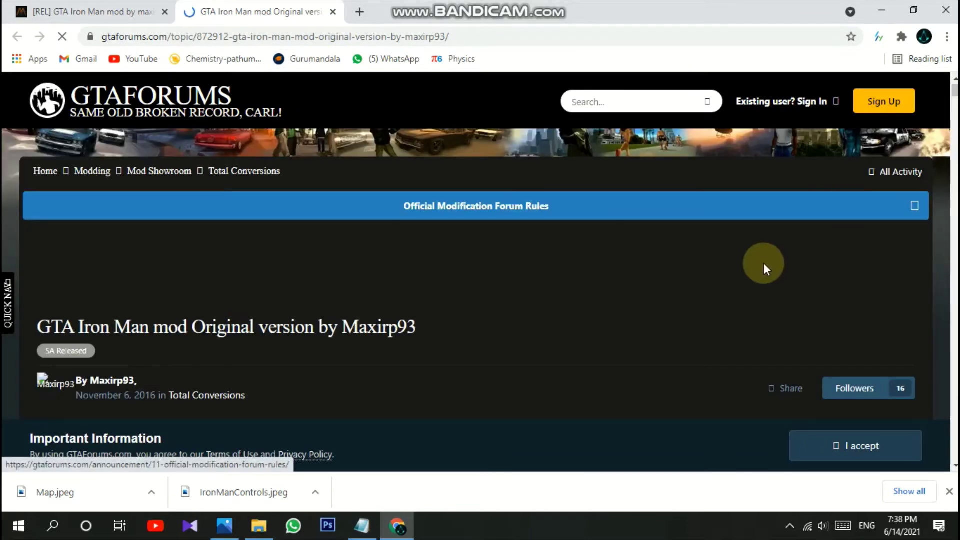
- Find the version 2.3 download link in the GTA Iron Man forum topic and open its download page
scroll(559, 271, down, 4)
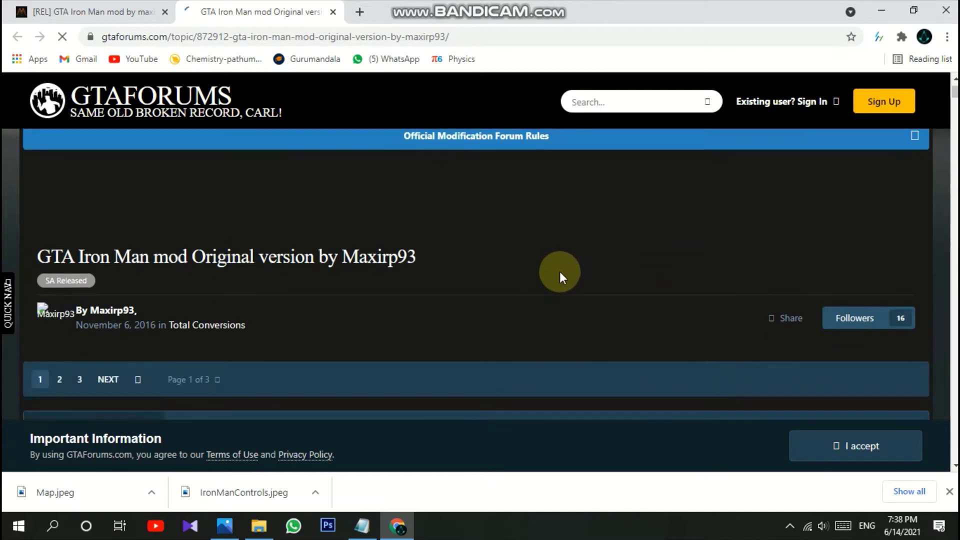
scroll(559, 271, down, 5)
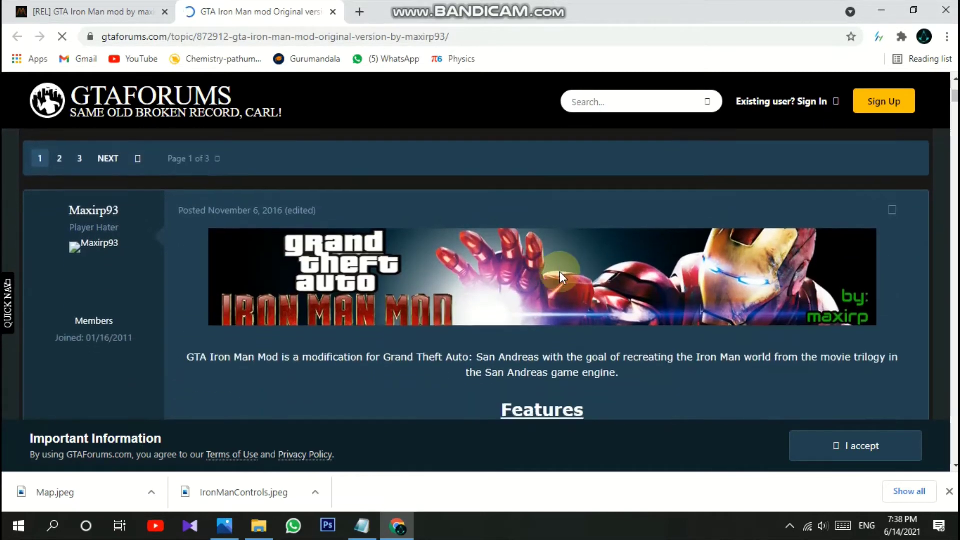
scroll(559, 272, down, 1)
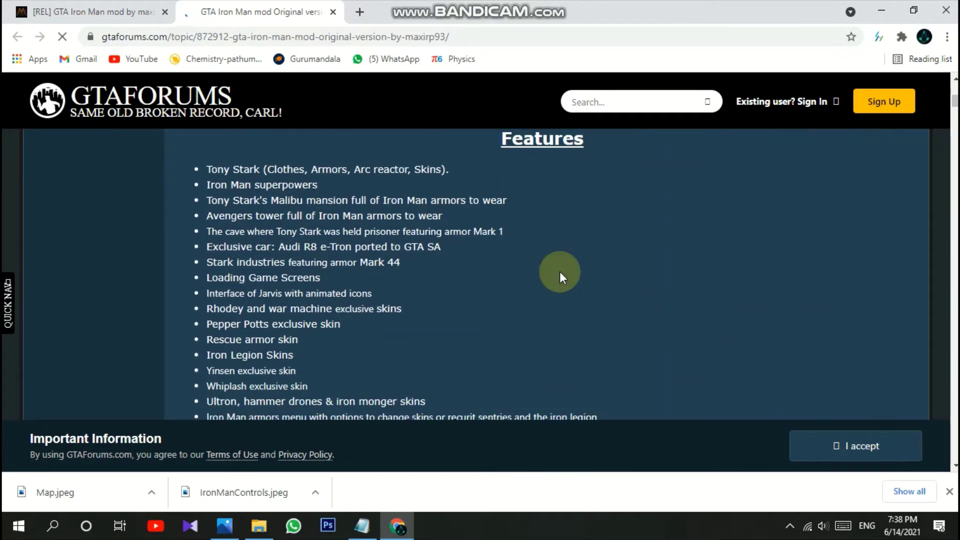
scroll(892, 256, down, 10)
scroll(892, 256, down, 5)
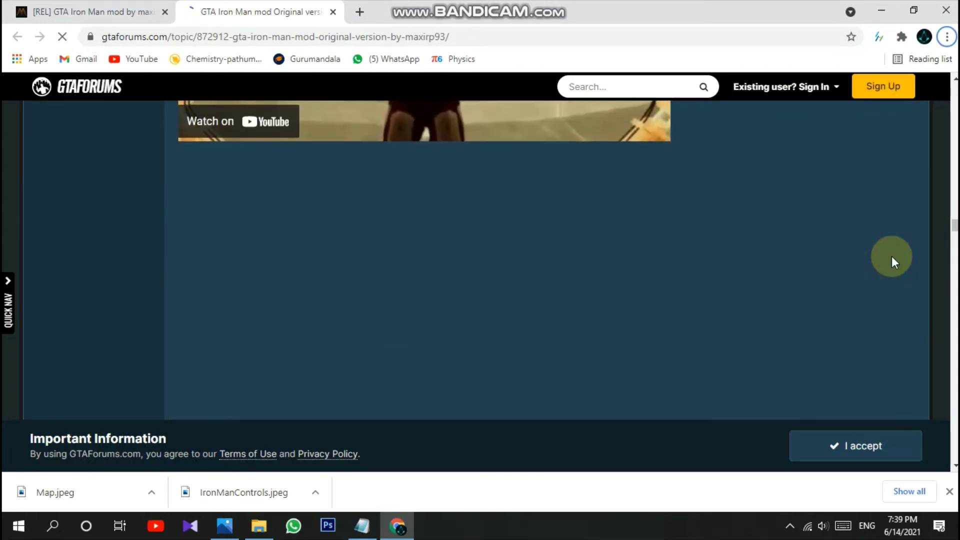
scroll(892, 256, down, 5)
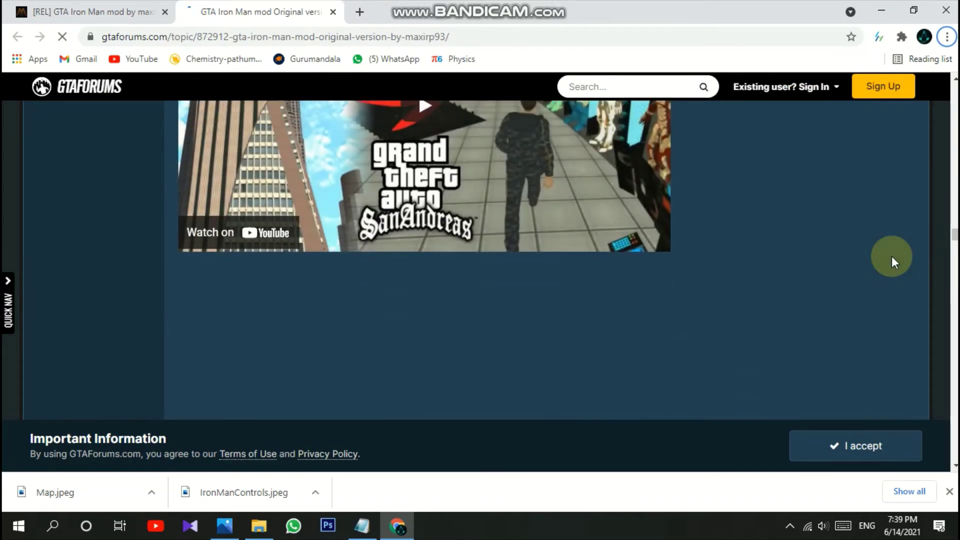
scroll(886, 245, up, 4)
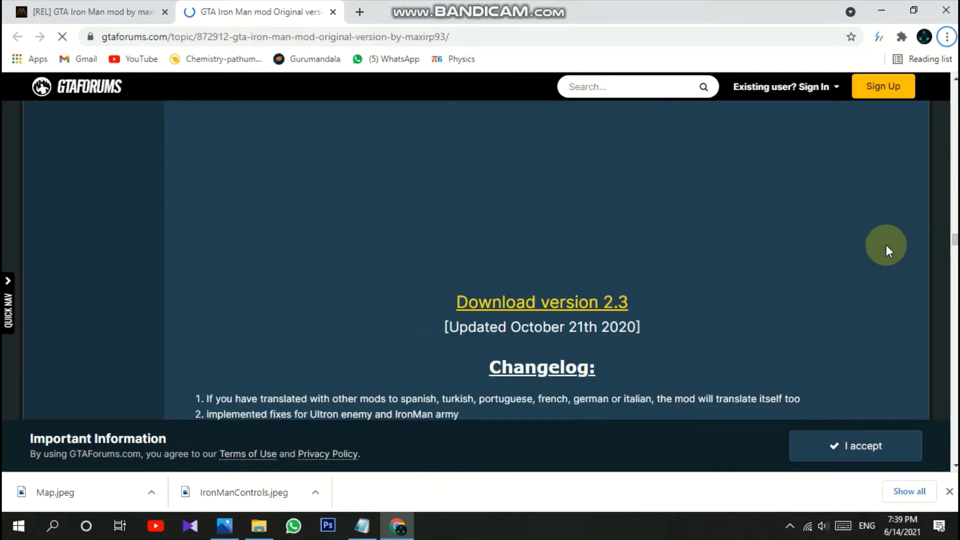
click(570, 302)
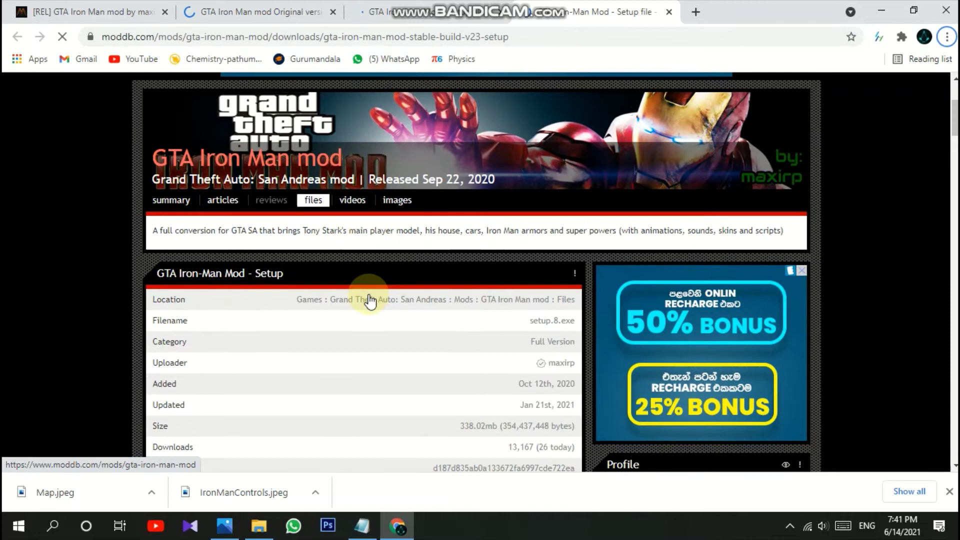
- Download the GTA Iron-Man Mod setup file, setup.8.exe, from its ModDB page
scroll(370, 302, down, 4)
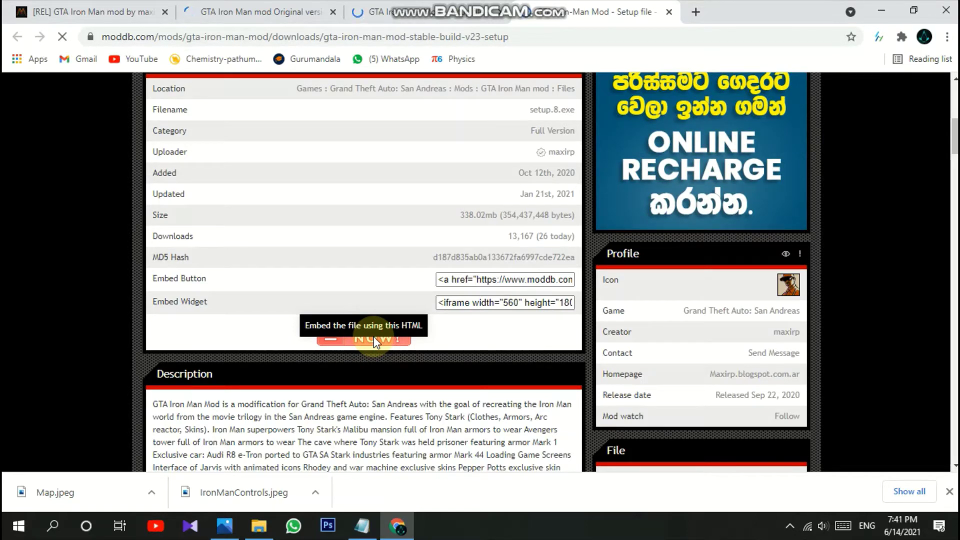
click(381, 340)
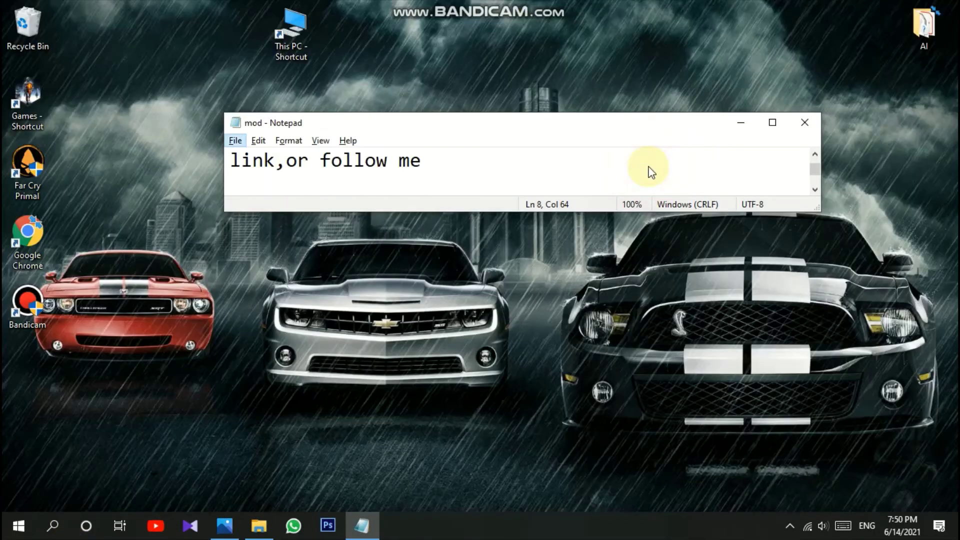
- Read the mod notes in Notepad from the follow-me line through the game requirement to the setup installation note
key(f)
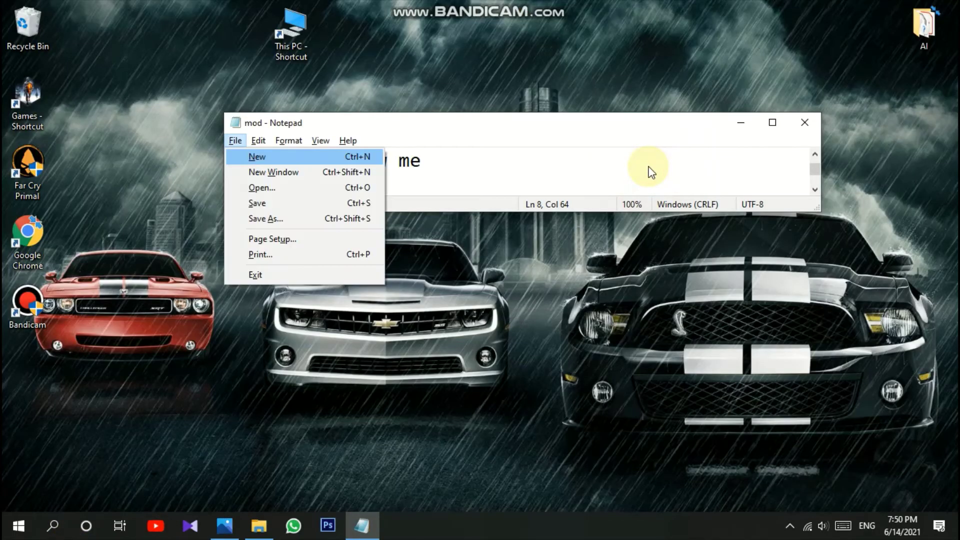
key(Escape)
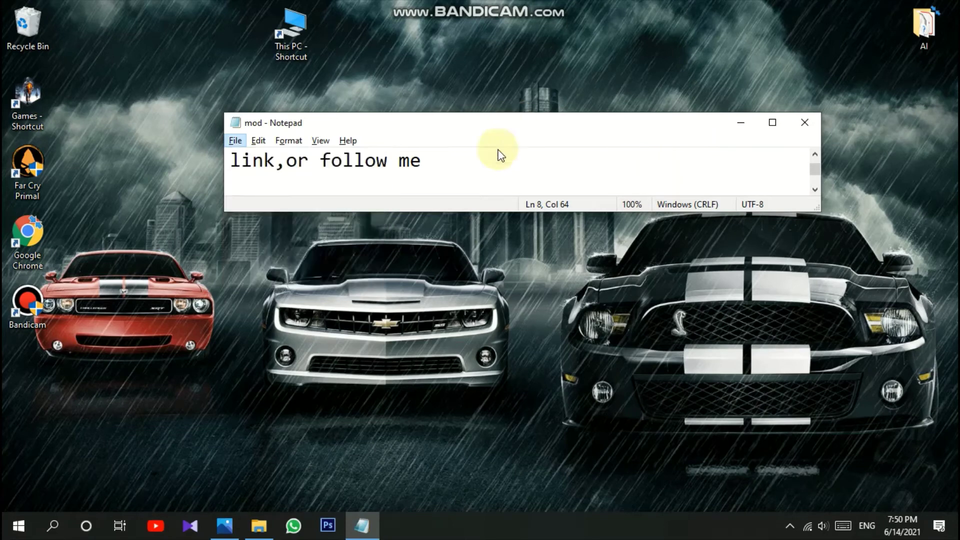
click(421, 160)
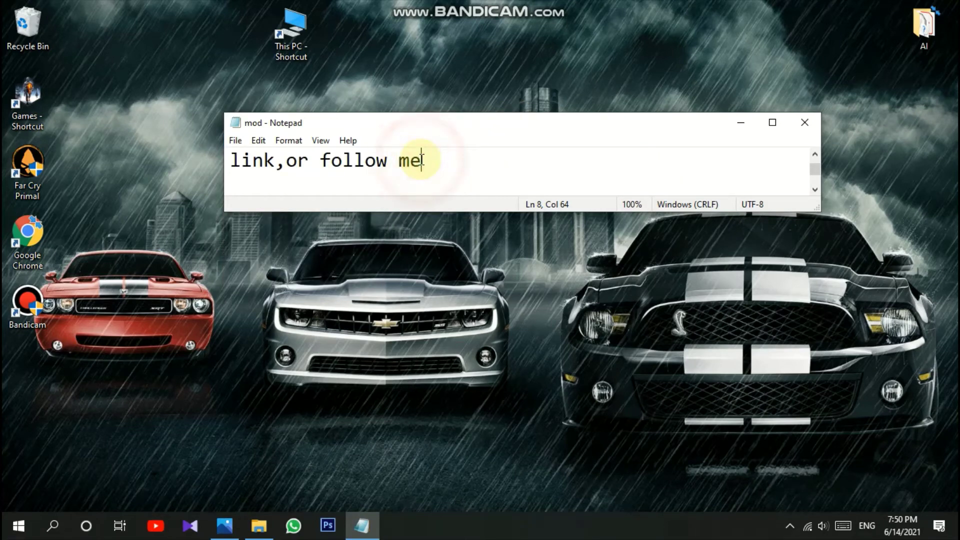
key(Right)
key(Right)
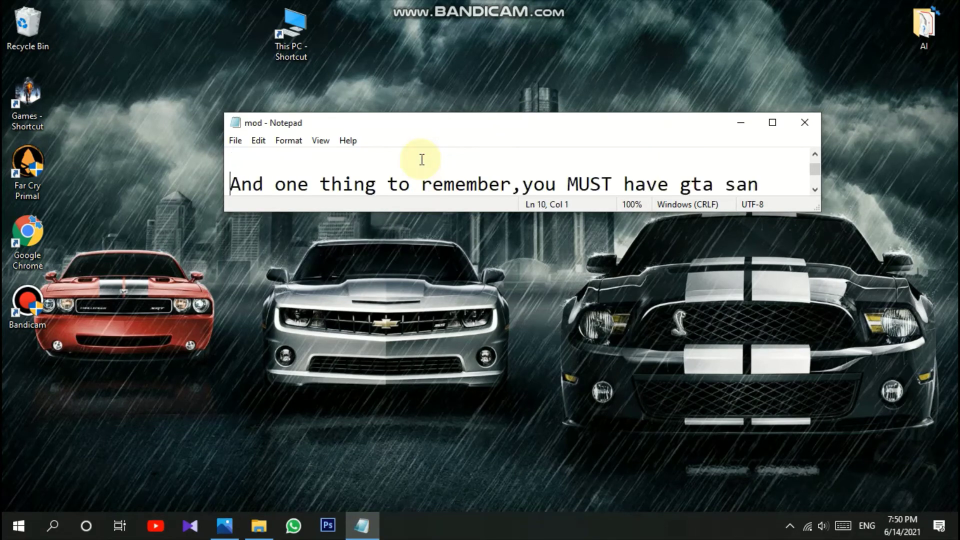
key(Down)
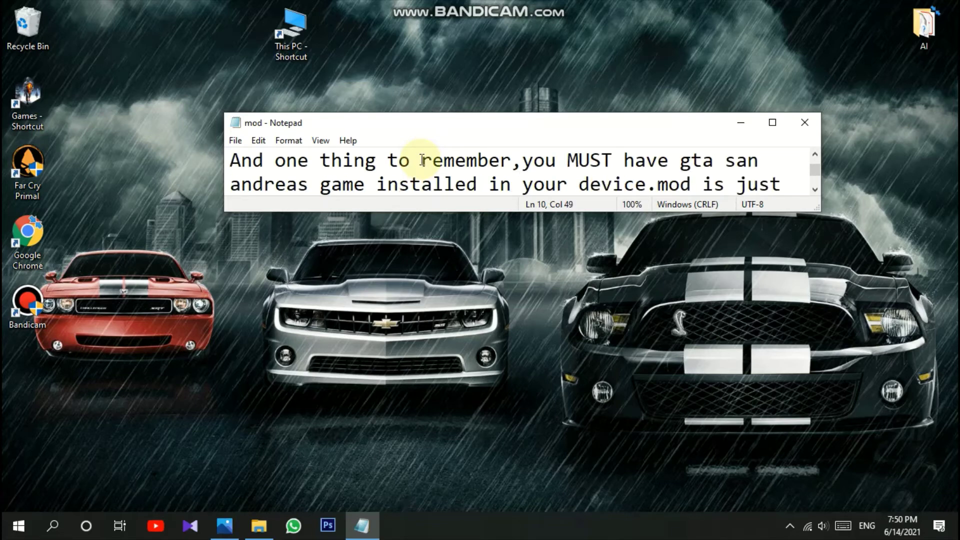
key(Down)
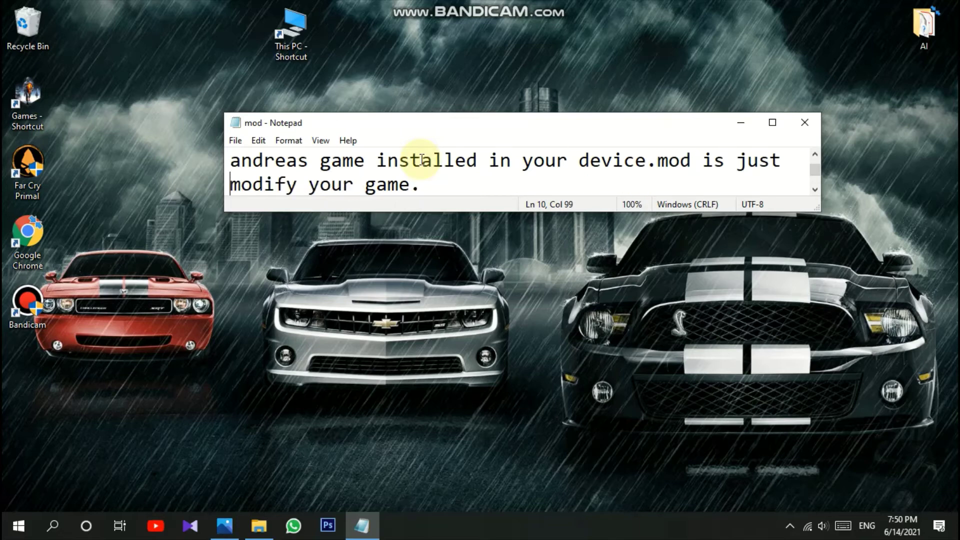
key(Down)
key(Down)
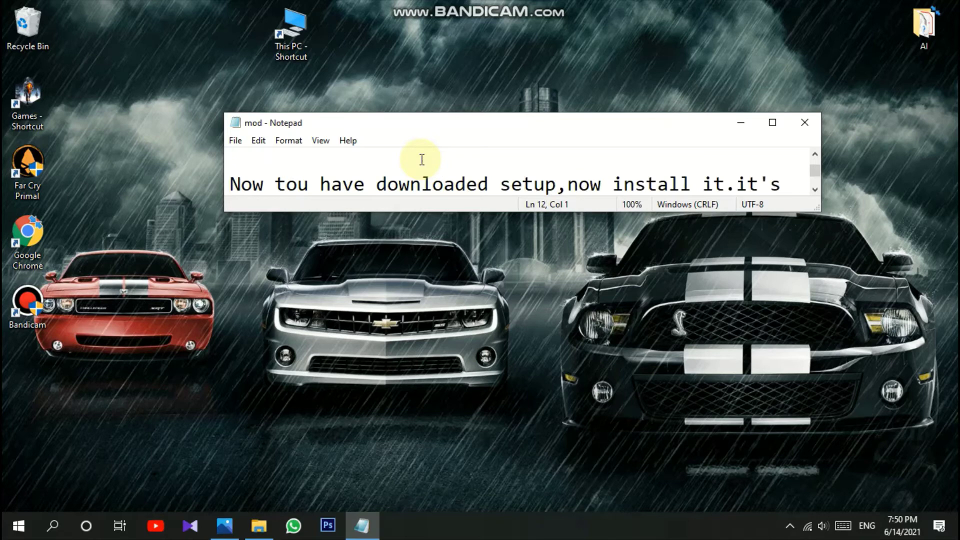
- Correct the misspelled word "tou" to "you" in the note about the downloaded setup
key(Down)
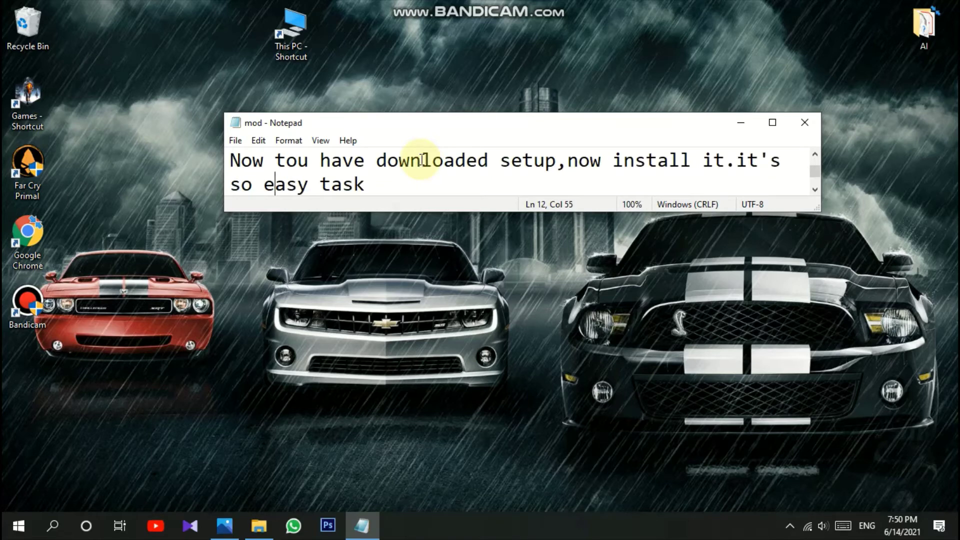
key(BackSpace)
text(y)
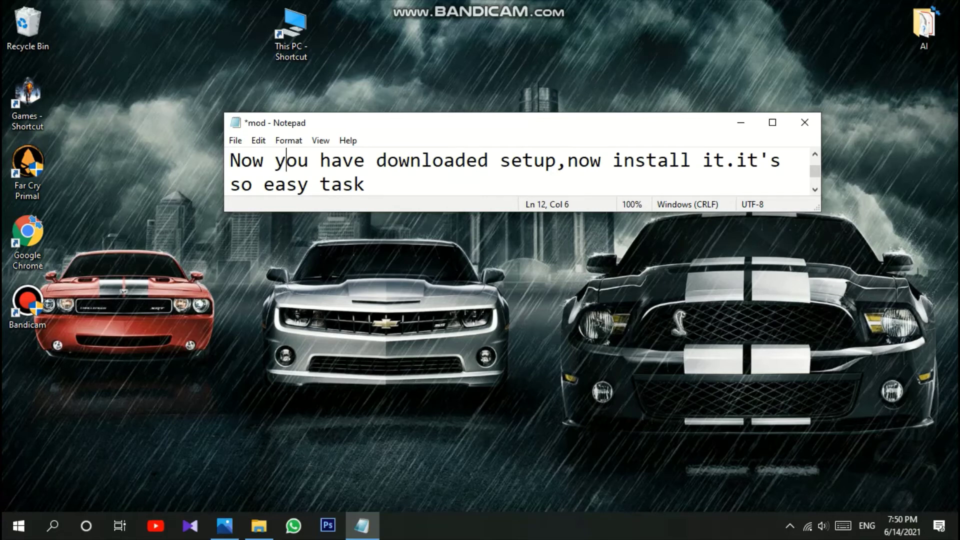
key(Down)
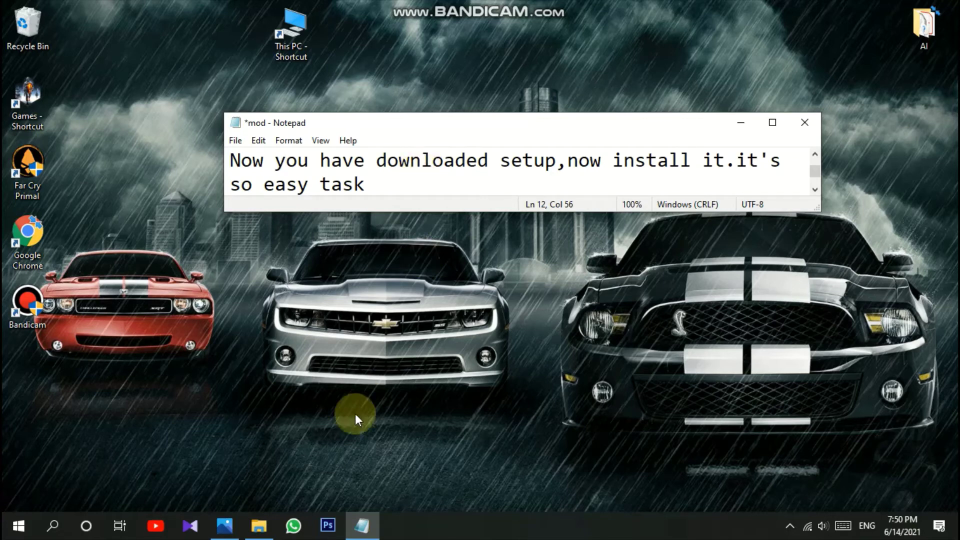
- Check the Downloads folder for the mod installer and read the note about following the on-screen guide
click(258, 526)
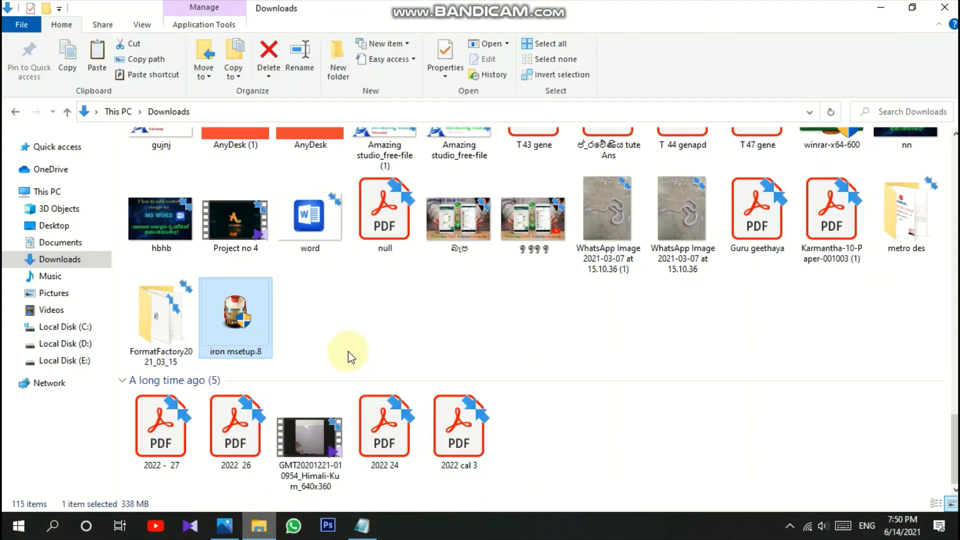
click(259, 526)
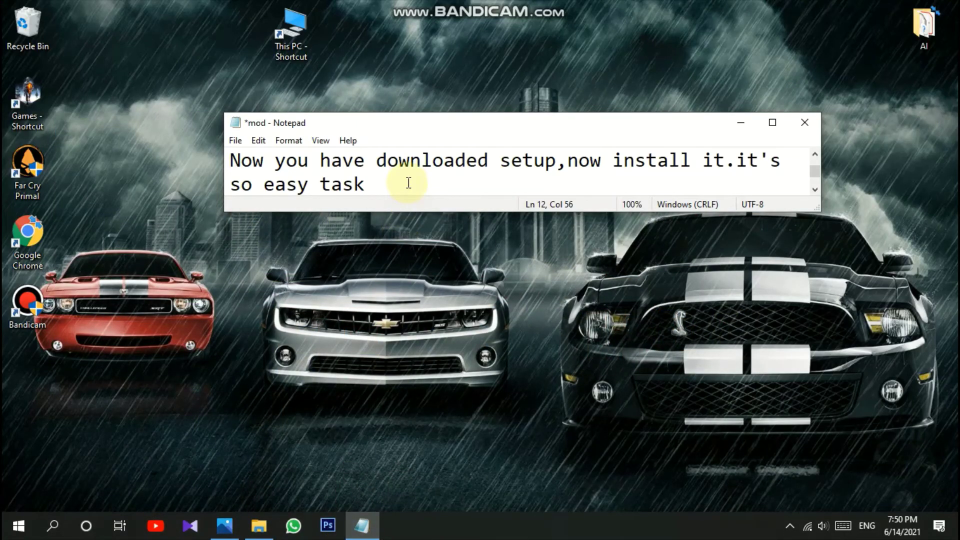
key(Down)
key(Down)
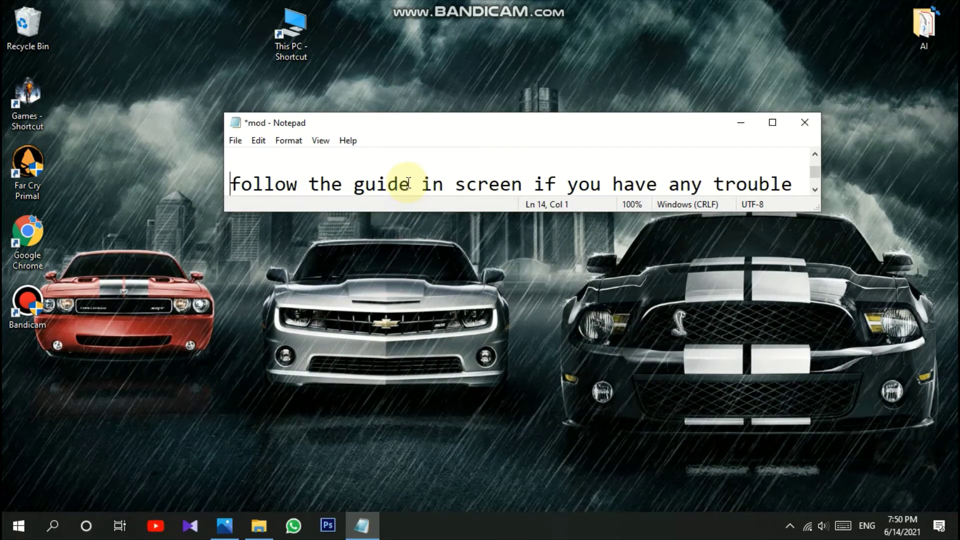
key(Down)
key(Down)
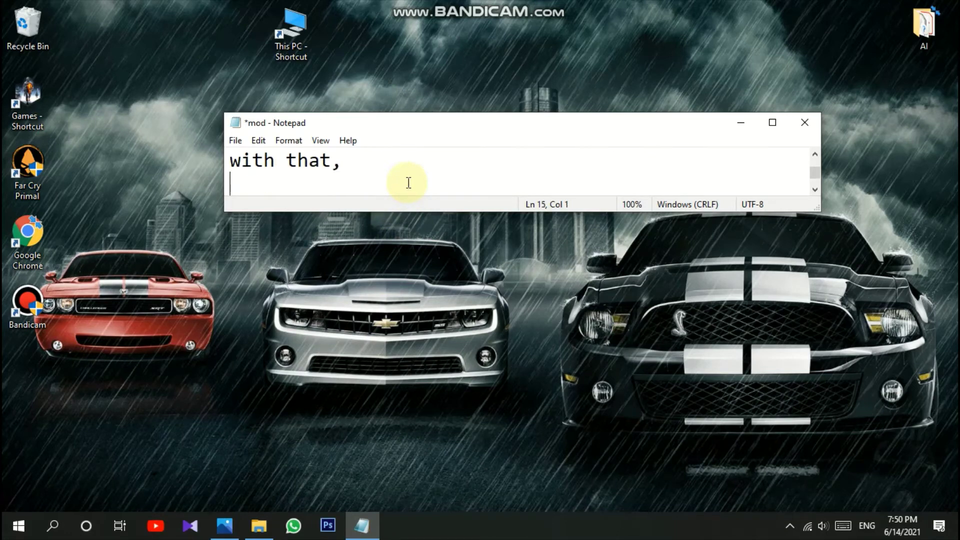
- Launch the iron msetup.8 installer from the Downloads folder and advance to the GTA San Andreas folder selection
click(258, 525)
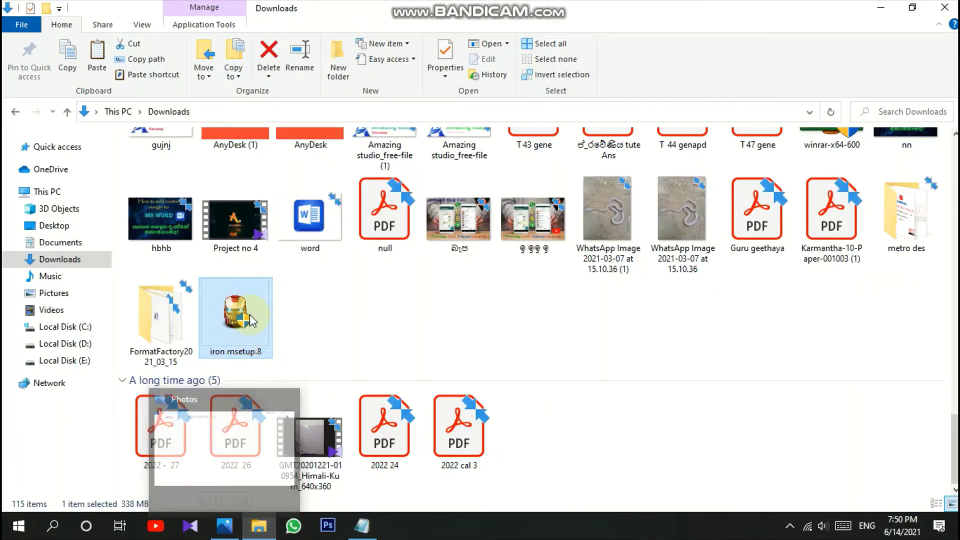
click(251, 319)
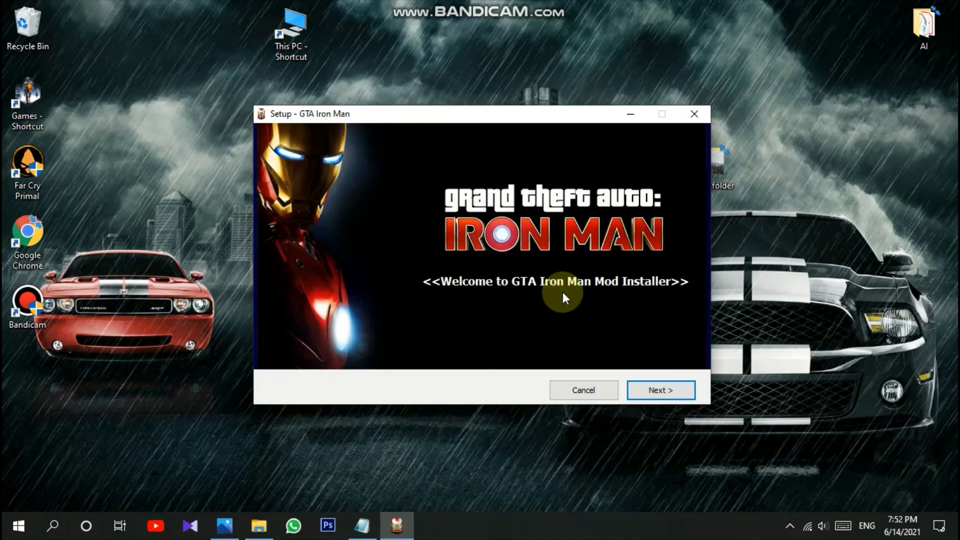
click(672, 390)
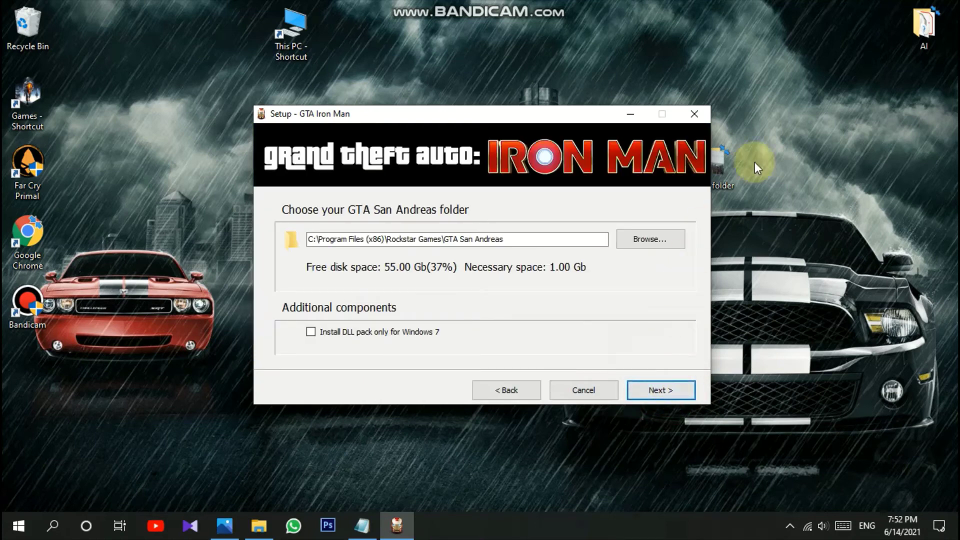
- Read the note in Notepad about choosing the path where the game is installed
click(361, 523)
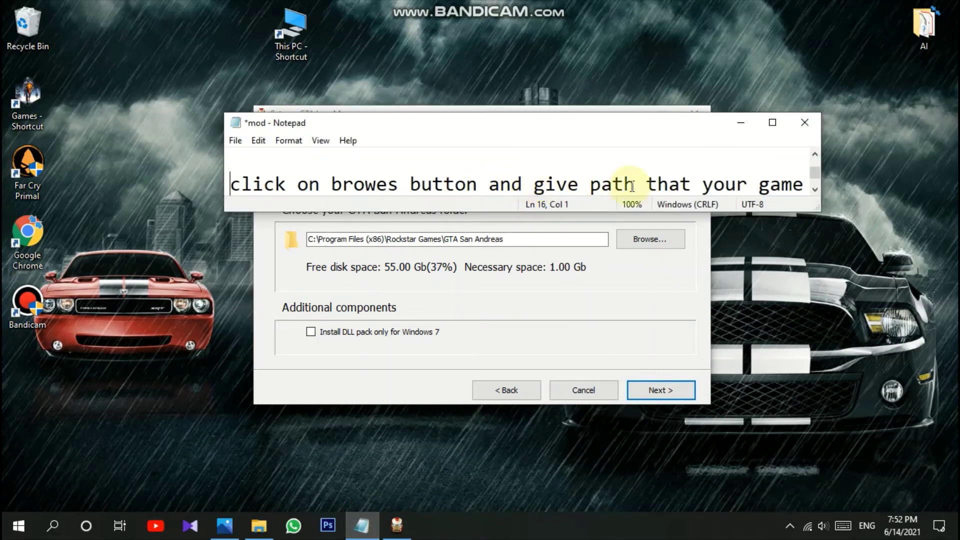
scroll(632, 186, down, 1)
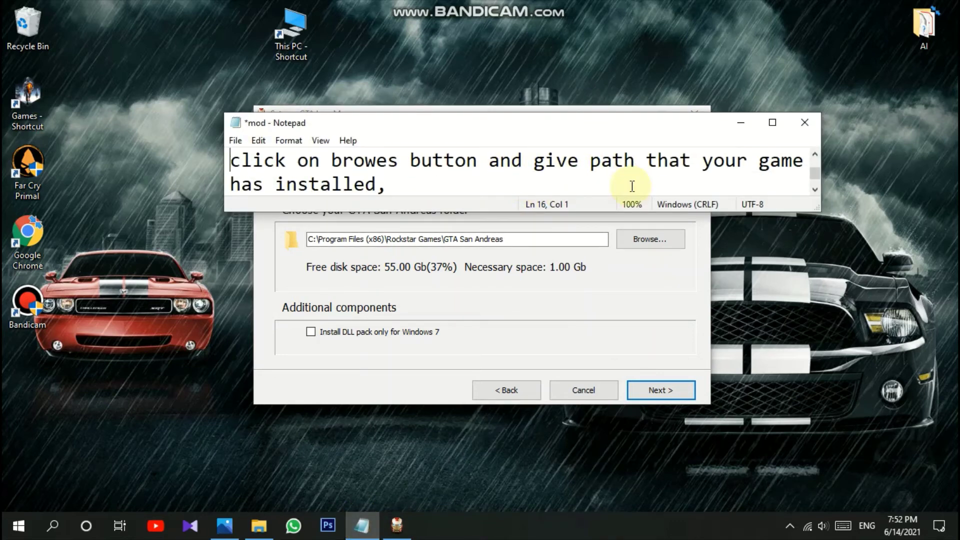
scroll(632, 187, down, 1)
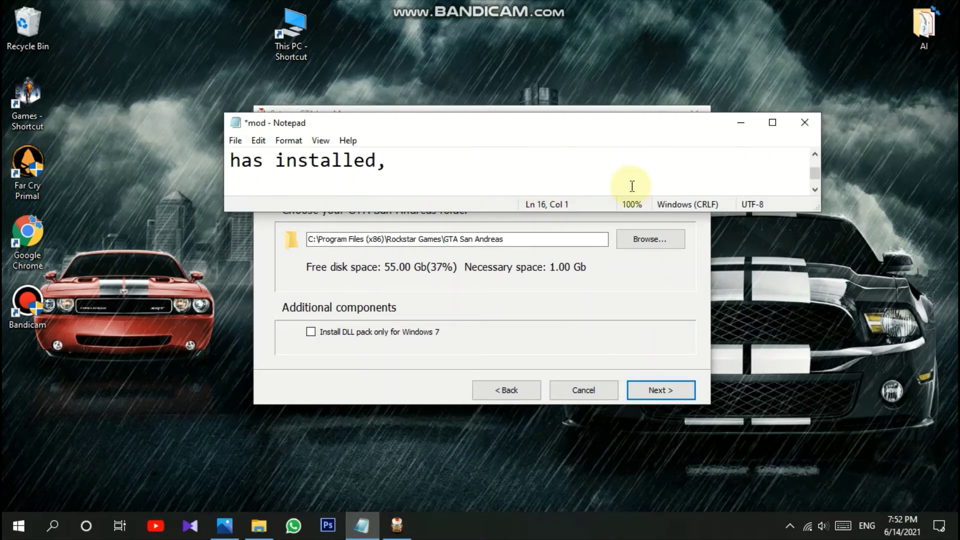
click(789, 525)
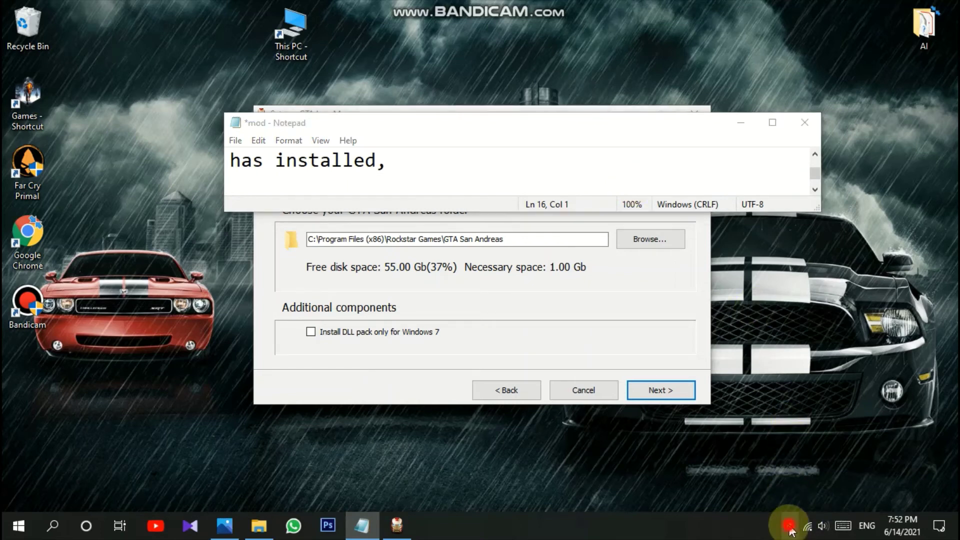
click(655, 457)
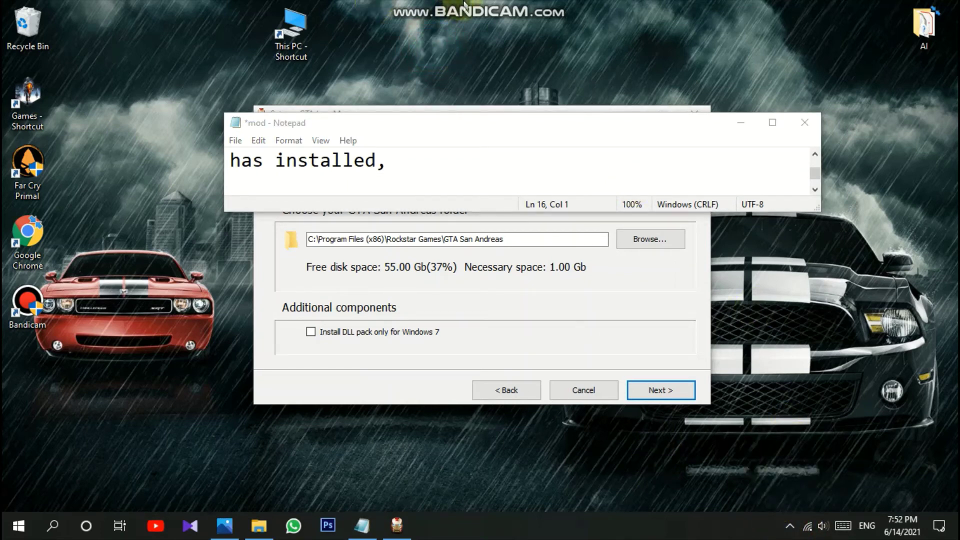
click(791, 526)
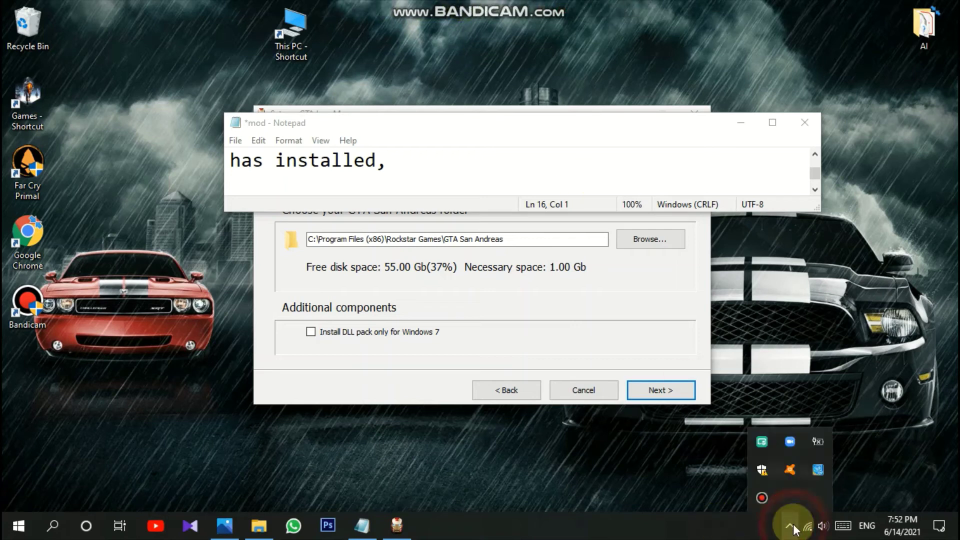
click(635, 521)
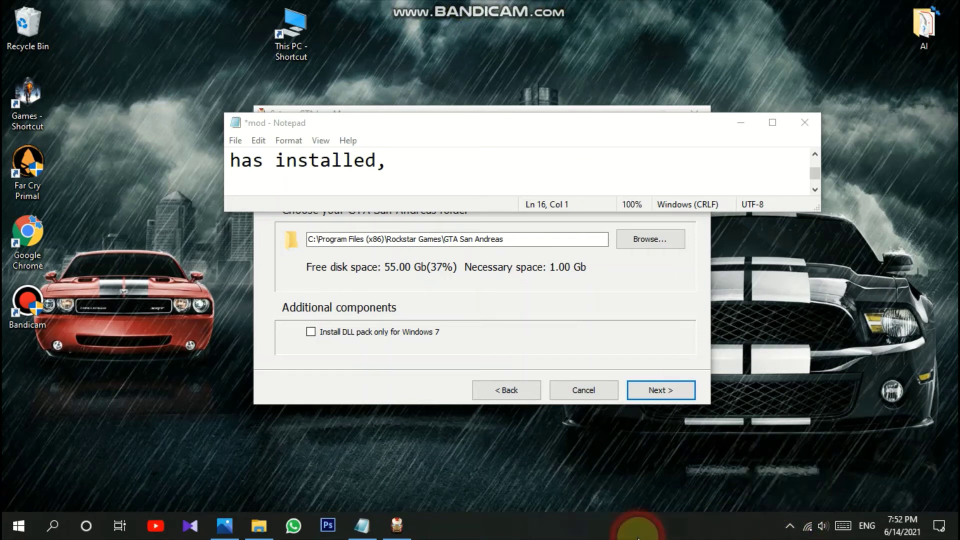
- Minimize the note and draw red arrows on the setup window marking the folder path, Browse, the necessary space and Next
key(ctrl+alt+d)
click(744, 122)
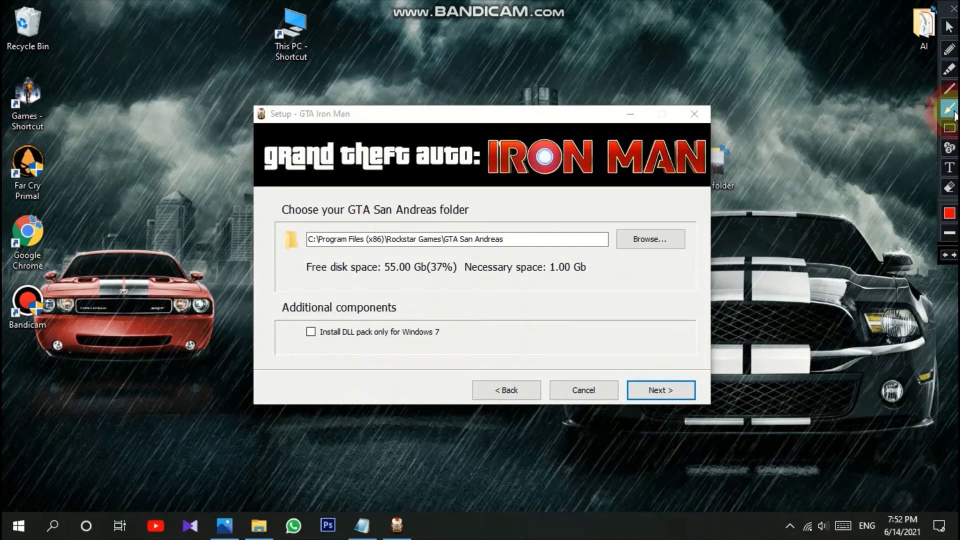
drag(755, 143, 672, 218)
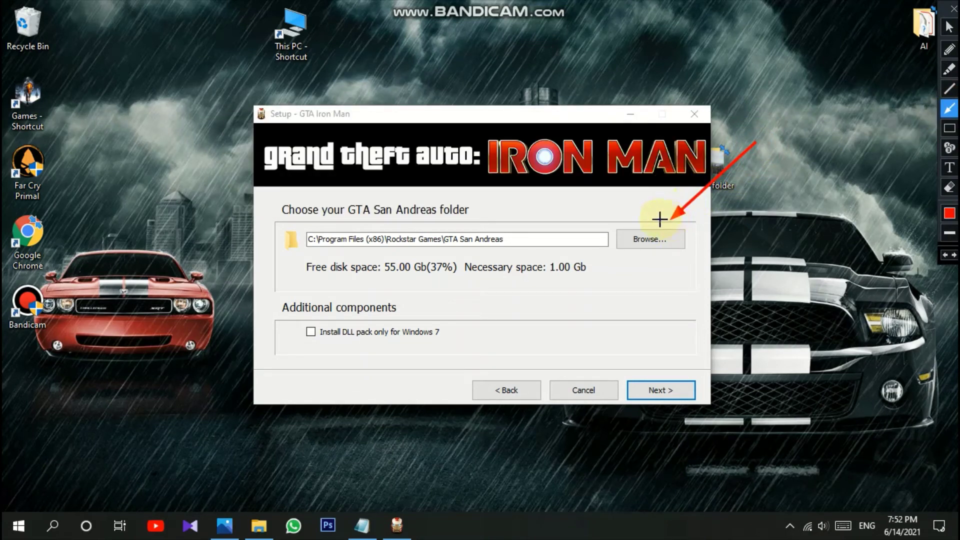
drag(268, 186, 387, 230)
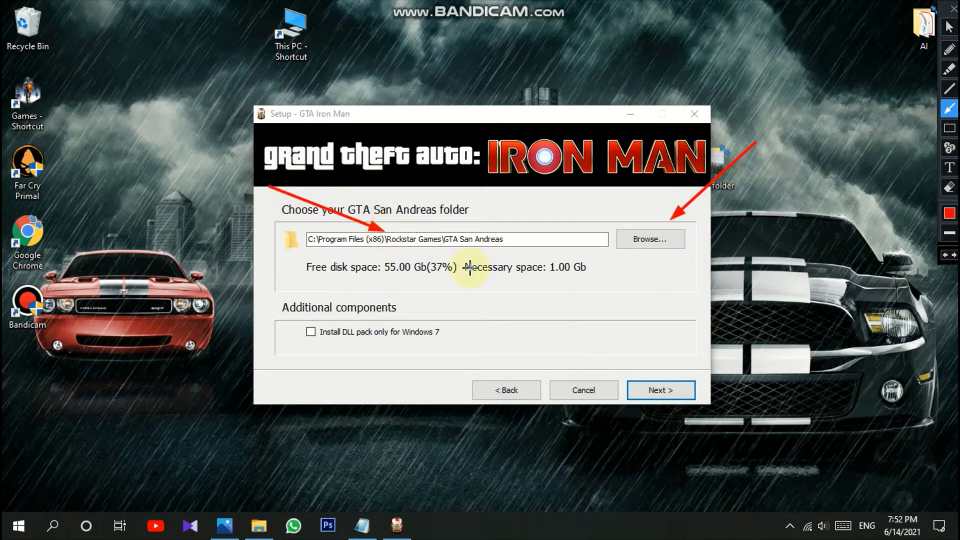
mouse_move(651, 398)
mouse_down()
mouse_move(596, 493)
mouse_move(566, 515)
mouse_move(538, 304)
mouse_move(564, 270)
mouse_up()
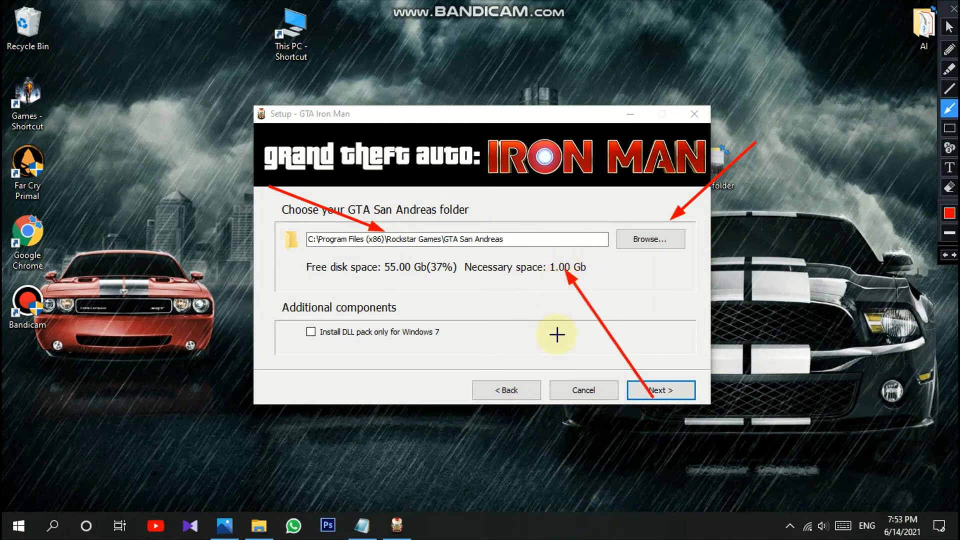
drag(692, 358, 672, 378)
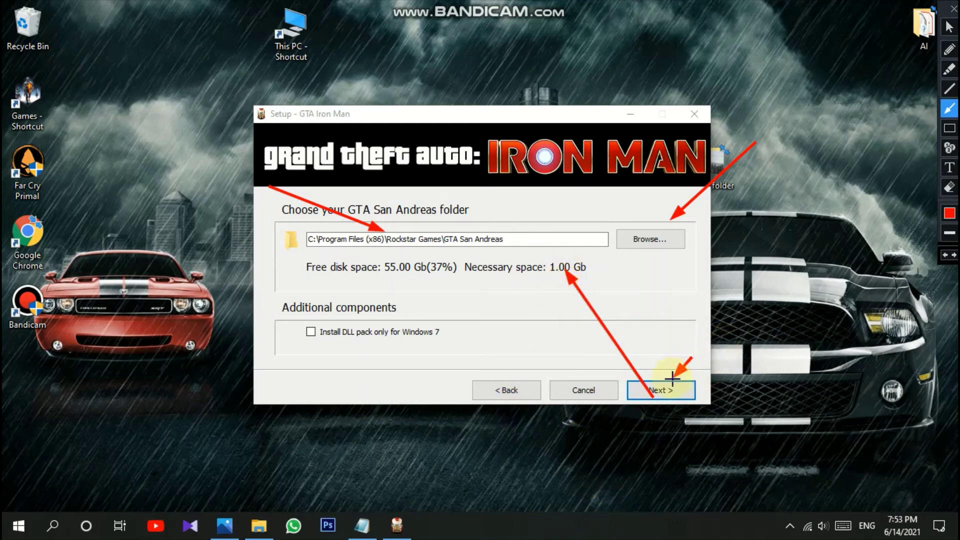
- Erase all the red arrows from the screen and close the drawing tools
click(949, 187)
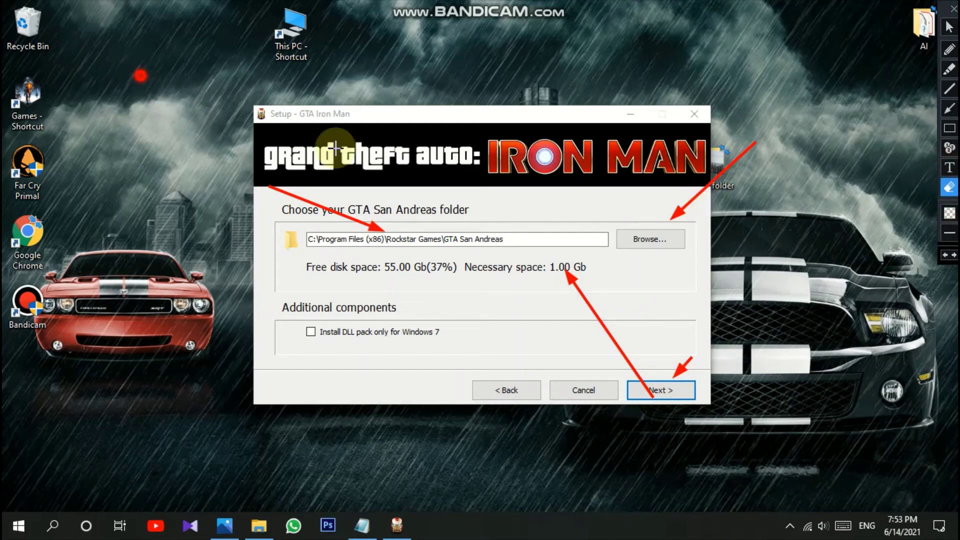
click(850, 115)
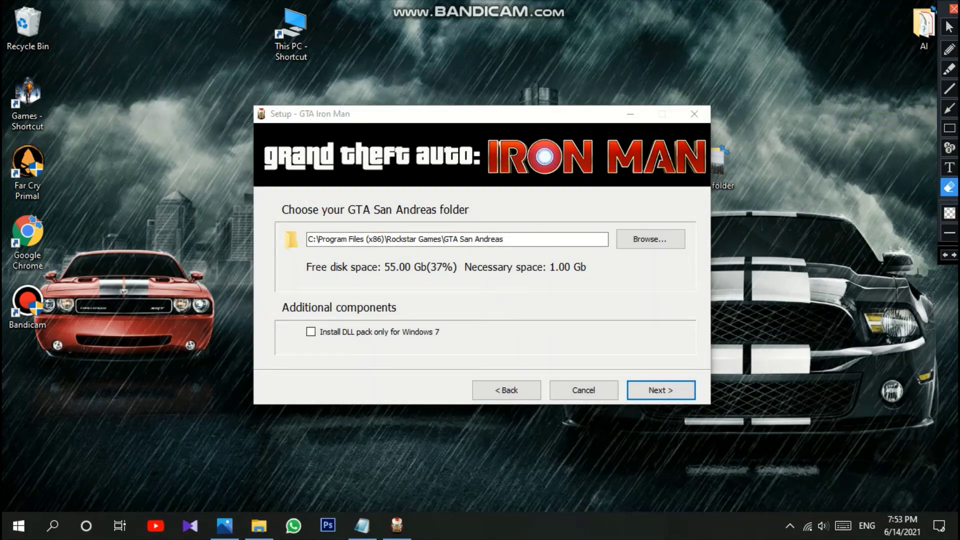
click(954, 9)
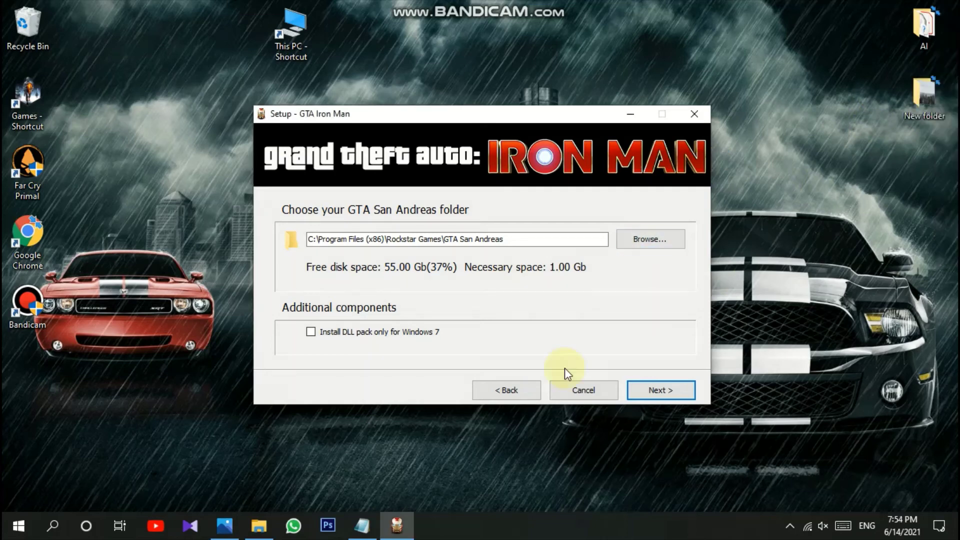
- Choose D:\[gta]san andrias on Local Disk (D:) as the GTA San Andreas folder for the installation
click(664, 239)
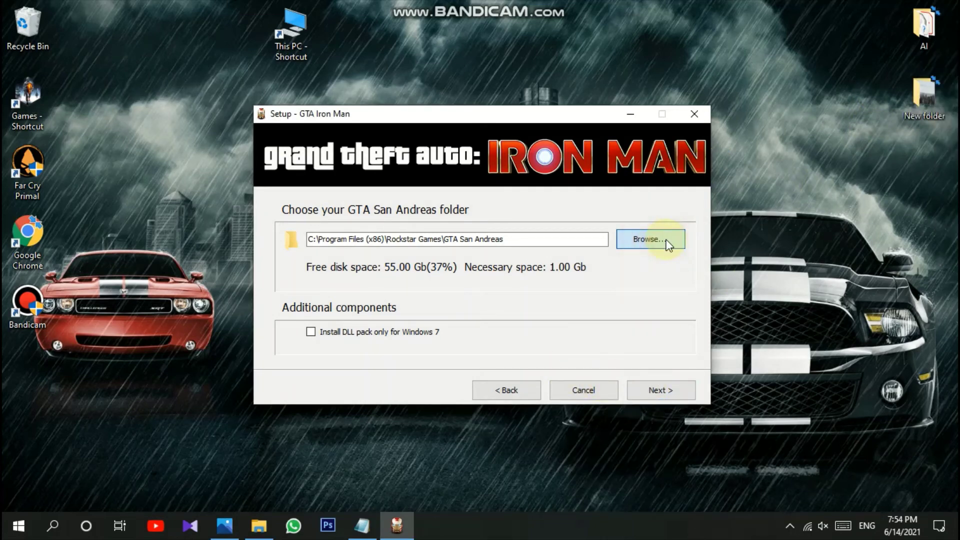
scroll(473, 274, up, 15)
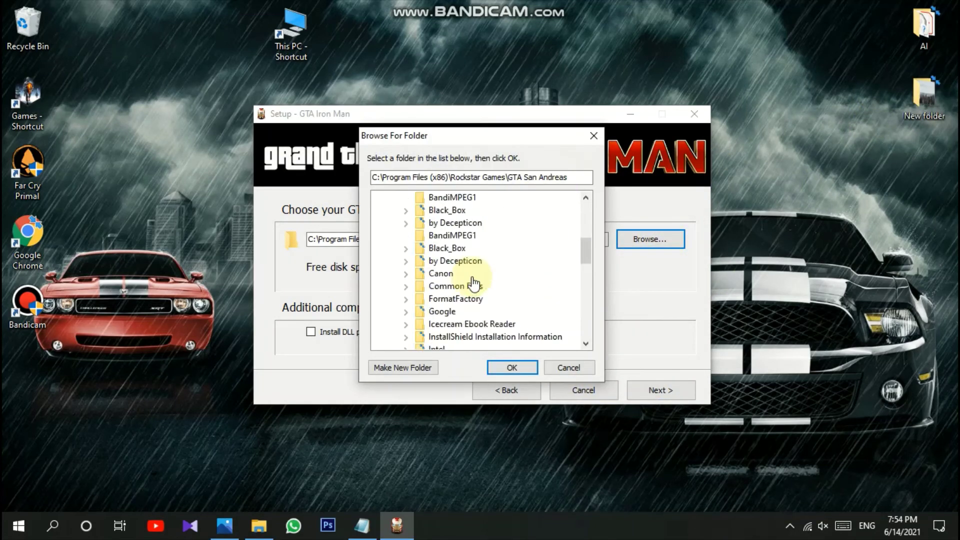
scroll(426, 274, up, 1)
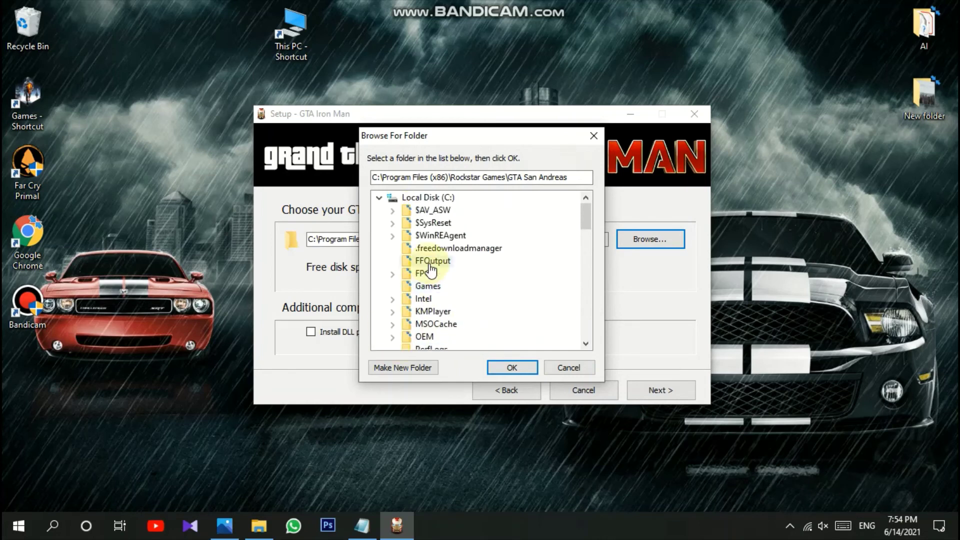
click(378, 198)
click(384, 215)
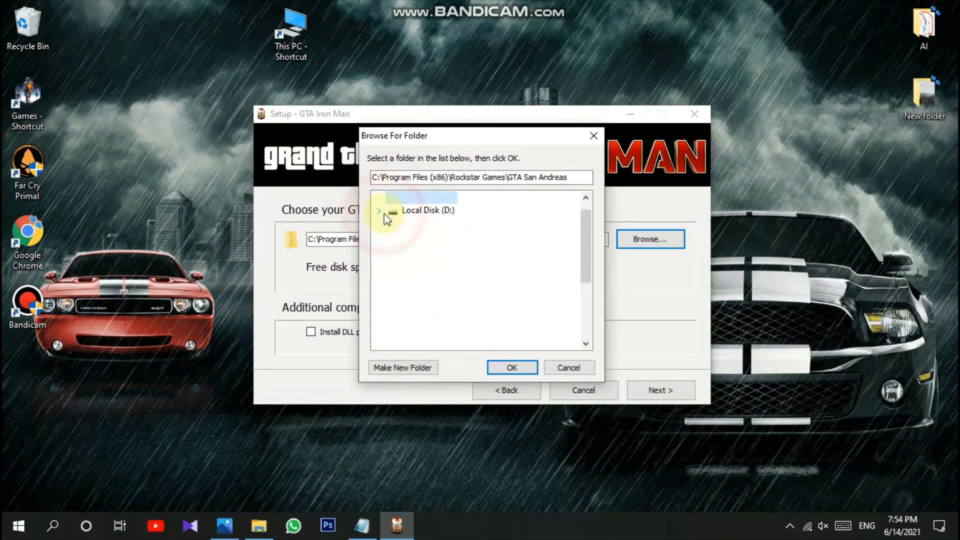
click(425, 225)
click(508, 370)
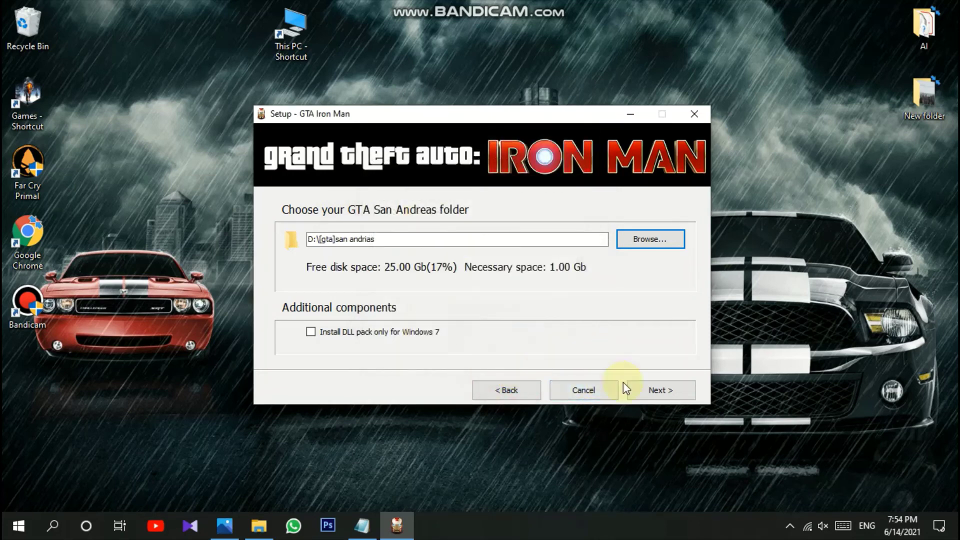
- Install the Iron Man mod into the chosen folder and close the setup once it finishes
click(639, 391)
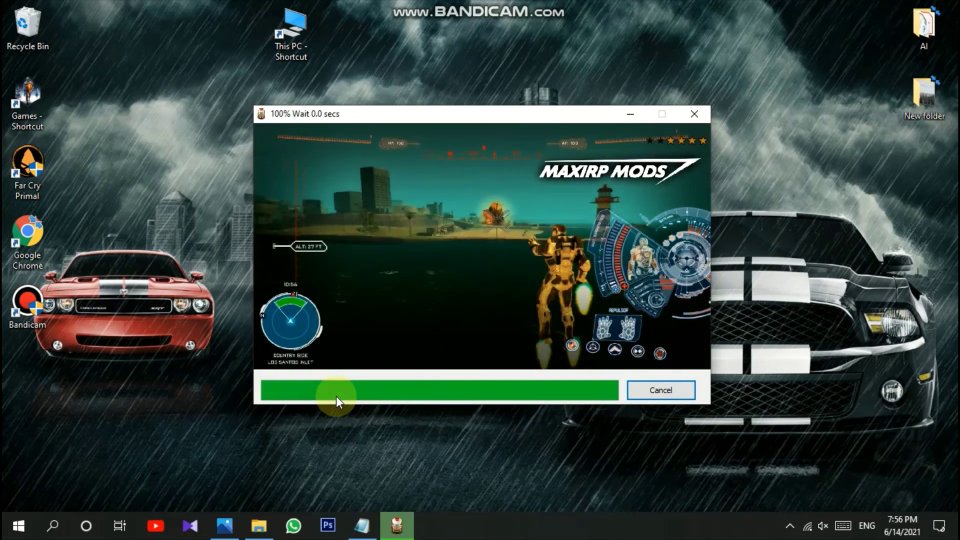
click(660, 391)
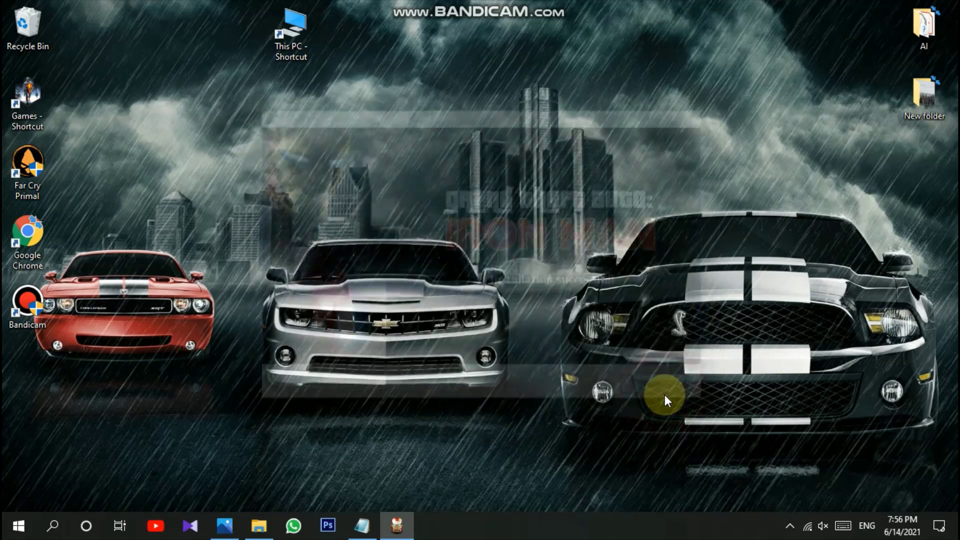
- Switch to Notepad and read the remaining notes line by line, down to the closing remark on line 26
click(364, 525)
key(Down)
key(Down)
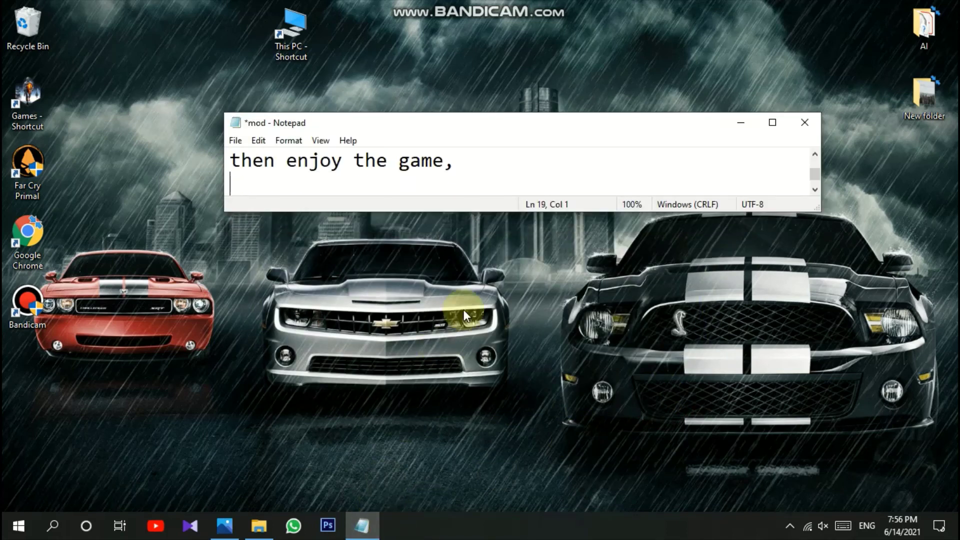
key(Down)
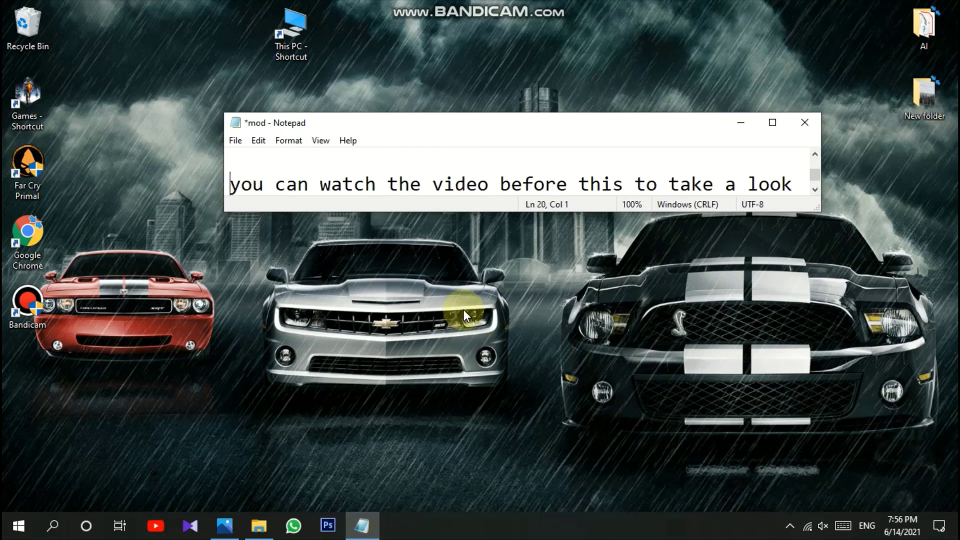
key(Down)
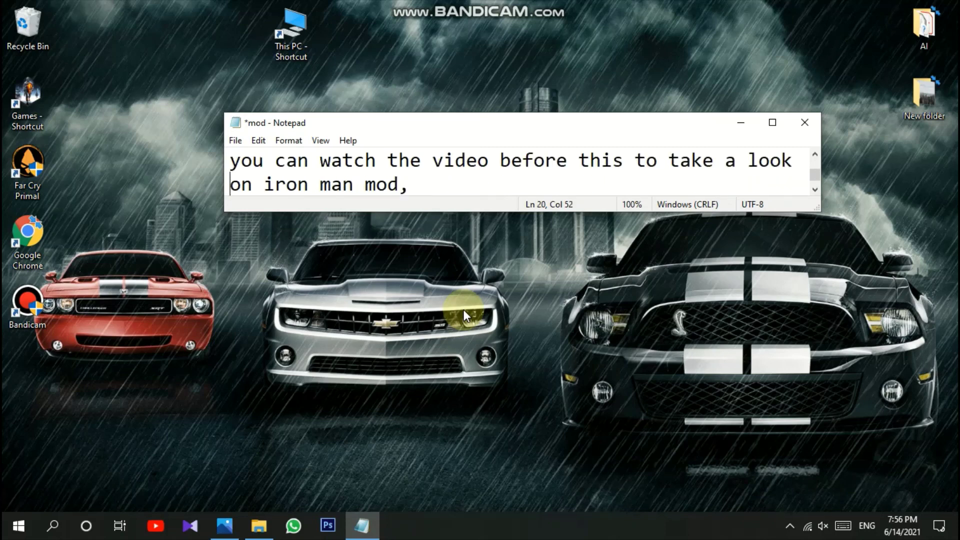
key(Down)
key(Down)
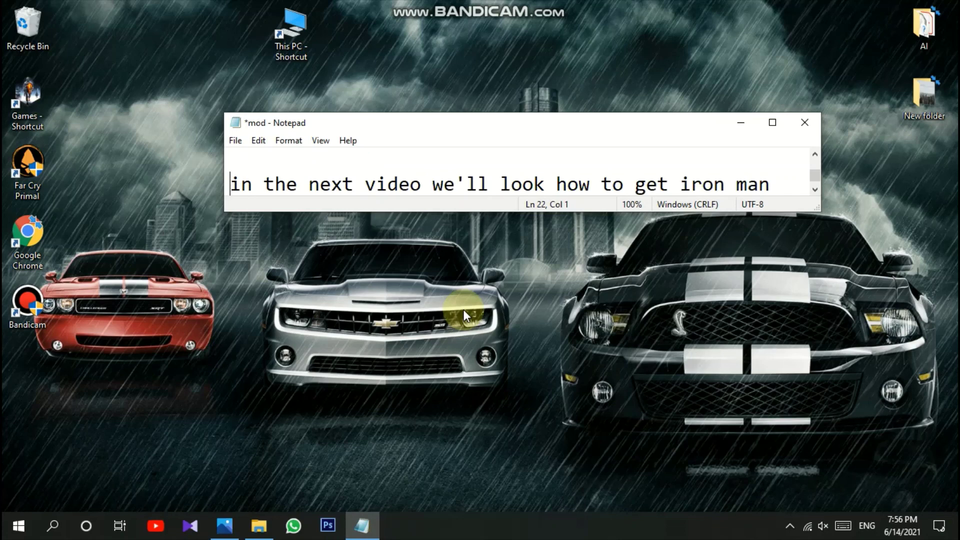
key(Down)
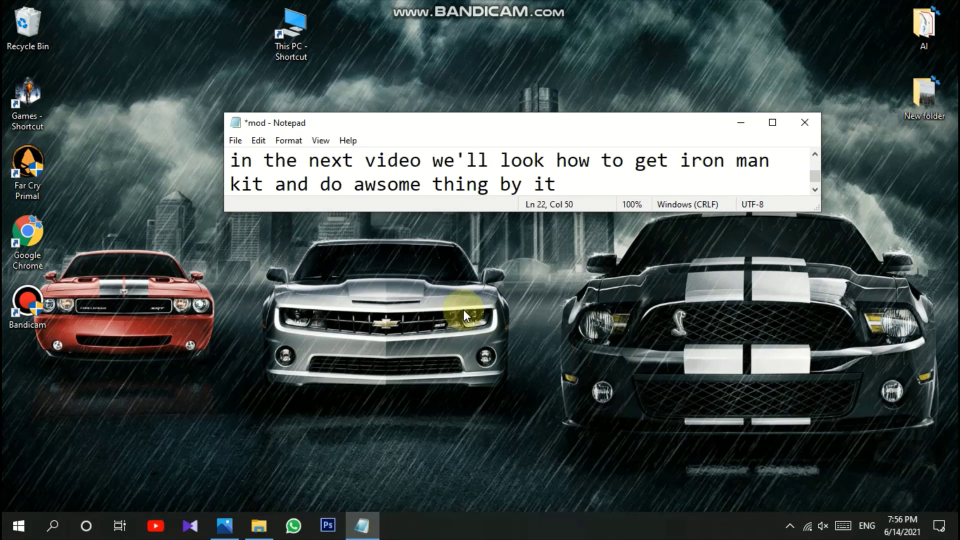
key(Down)
key(Down)
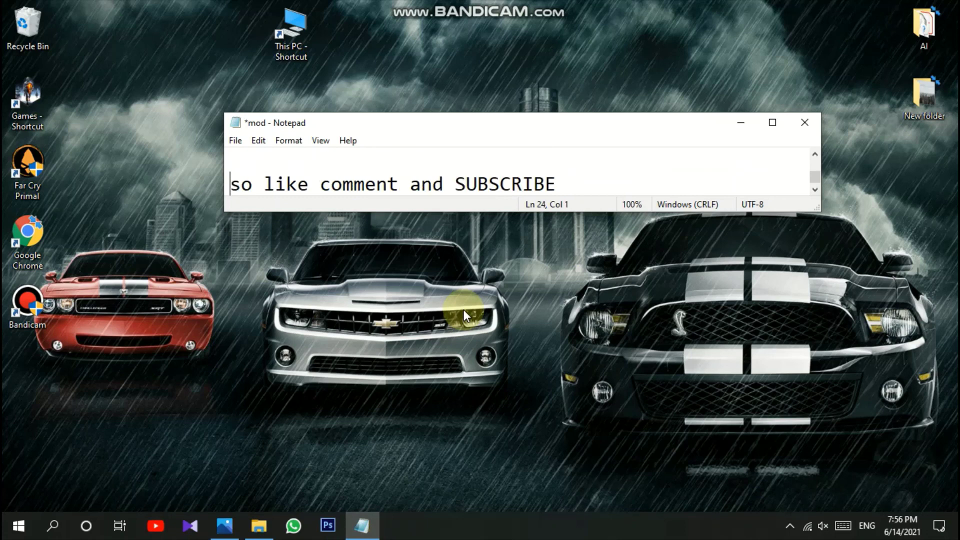
key(Down)
key(Down)
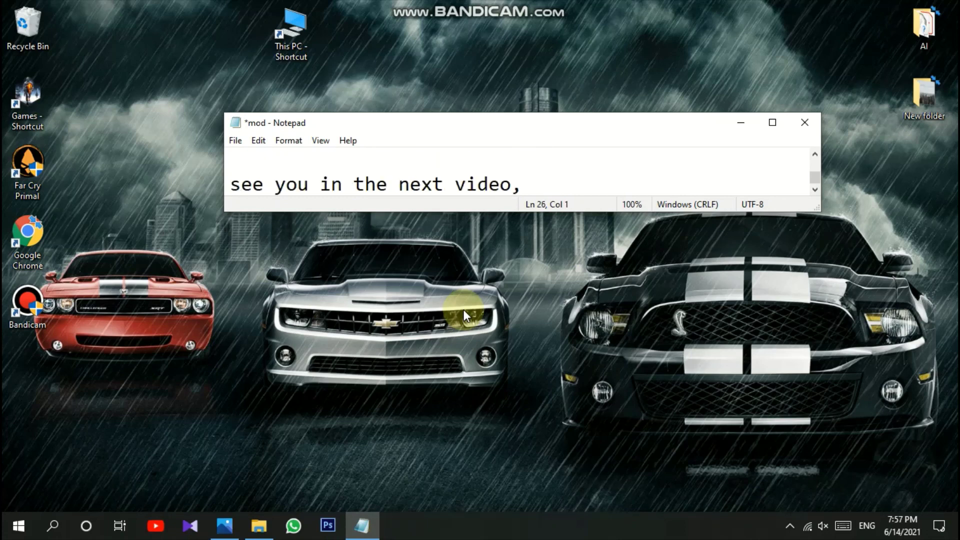
- Go back to the line "so like comment and SUBSCRIBE", highlight it character by character, and clear the selection on the closing line
key(Up)
key(Up)
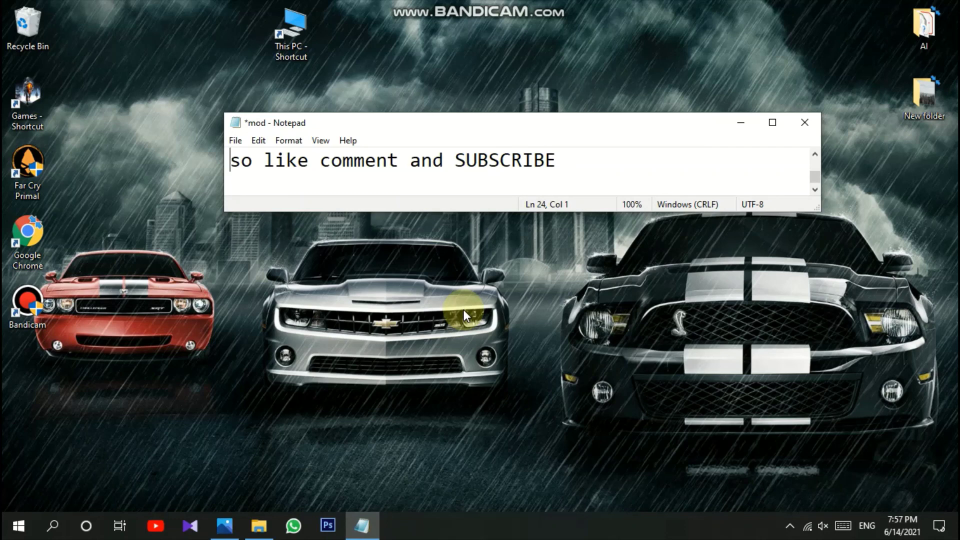
key(shift+Right)
key(shift+Right)
key(shift+Right)
key(shift+Right)
key(shift+Right)
key(shift+Right)
key(shift+Right)
key(shift+Right)
key(shift+Right)
key(shift+Right)
key(shift+Right)
key(shift+Right)
key(shift+Right)
key(shift+Right)
key(shift+Right)
key(shift+Right)
key(shift+Right)
key(shift+Right)
key(shift+Right)
key(shift+Right)
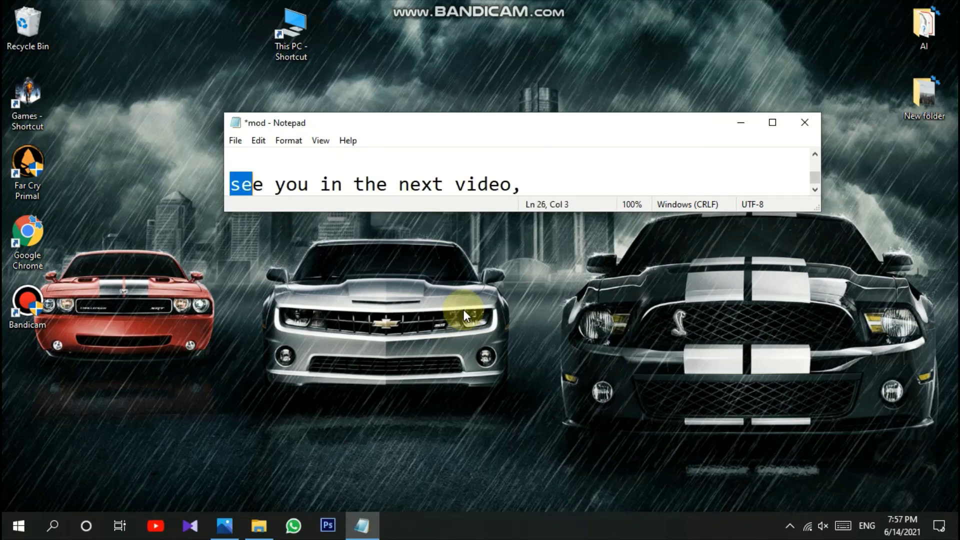
key(Home)
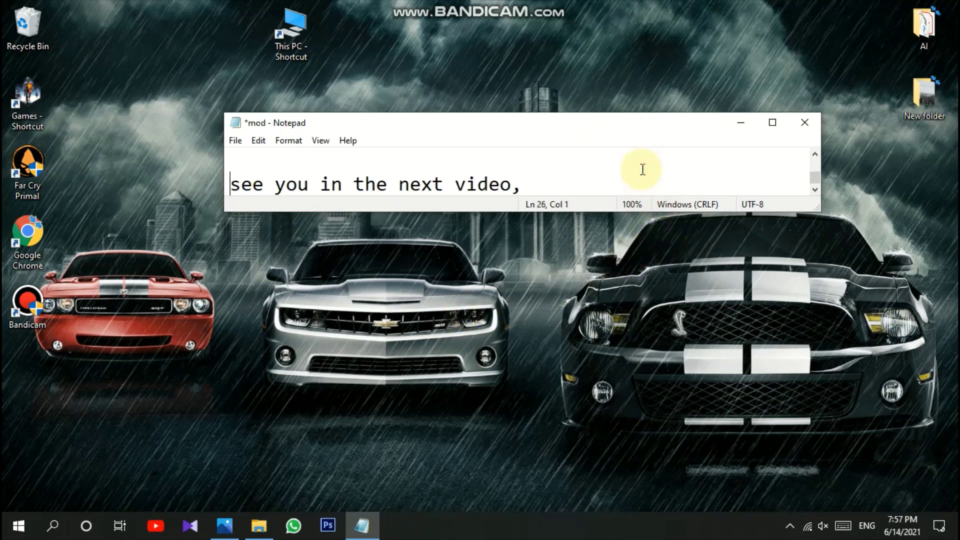